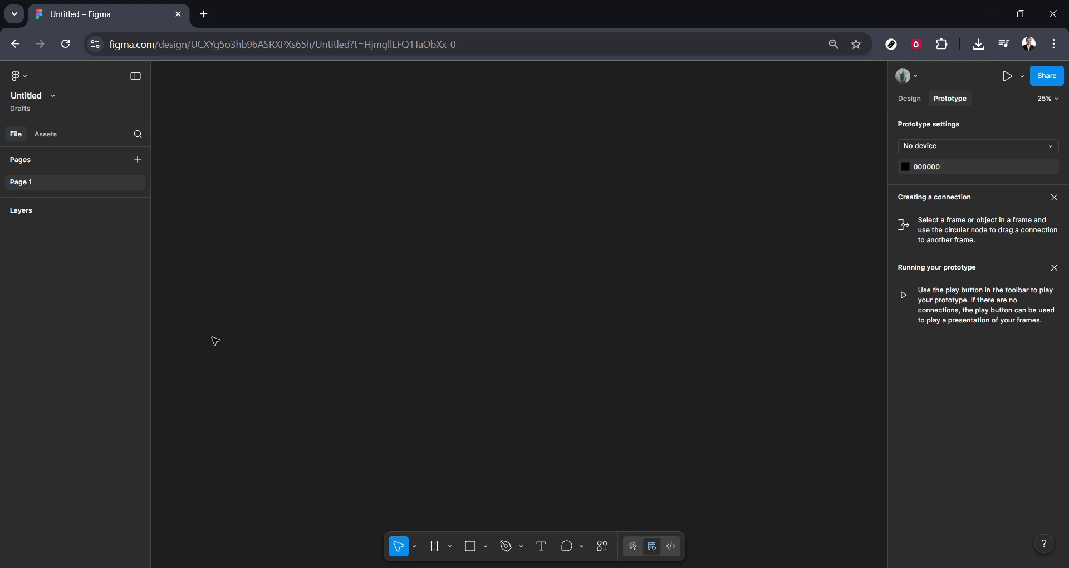
Draw a rectangle of about 1900 × 1582 on the empty canvas and shift it slightly up towards the centre.
click(470, 547)
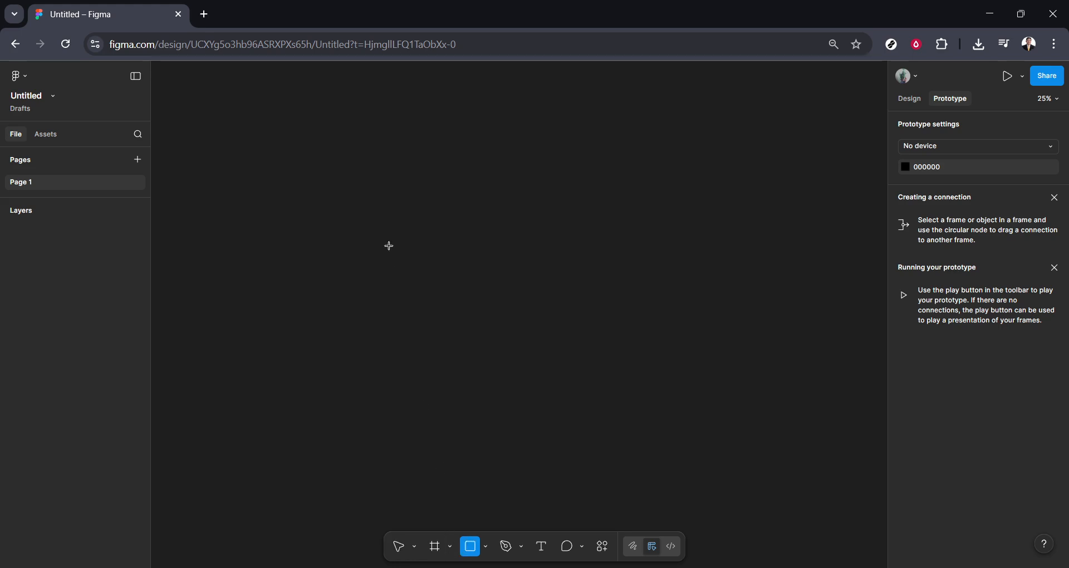
mouse_move(372, 192)
mouse_down()
mouse_move(384, 349)
mouse_move(666, 435)
mouse_up()
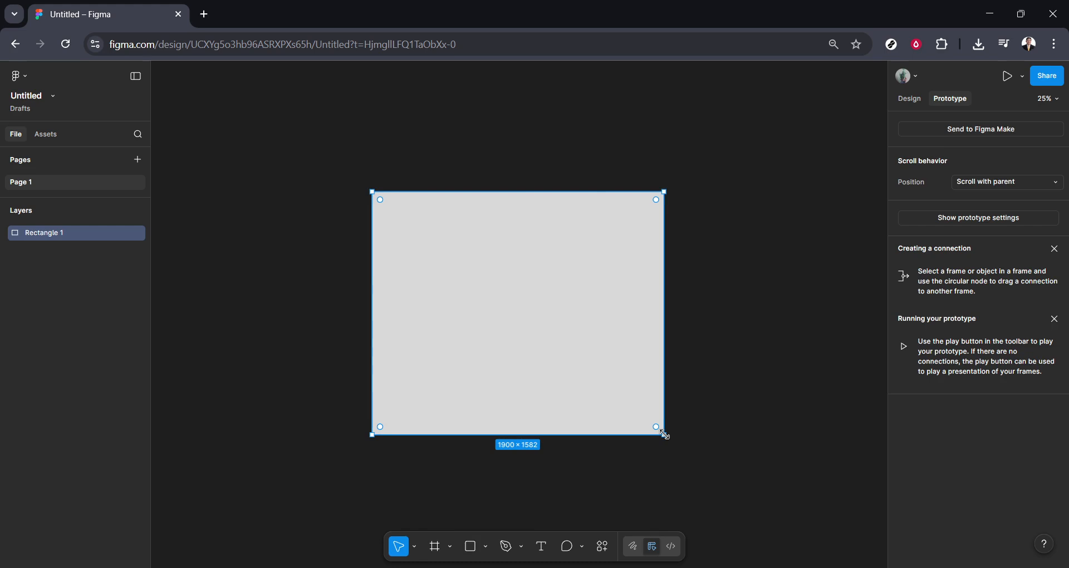
drag(563, 388, 572, 374)
Add a black stroke to the rectangle and set its weight to 50.
click(909, 101)
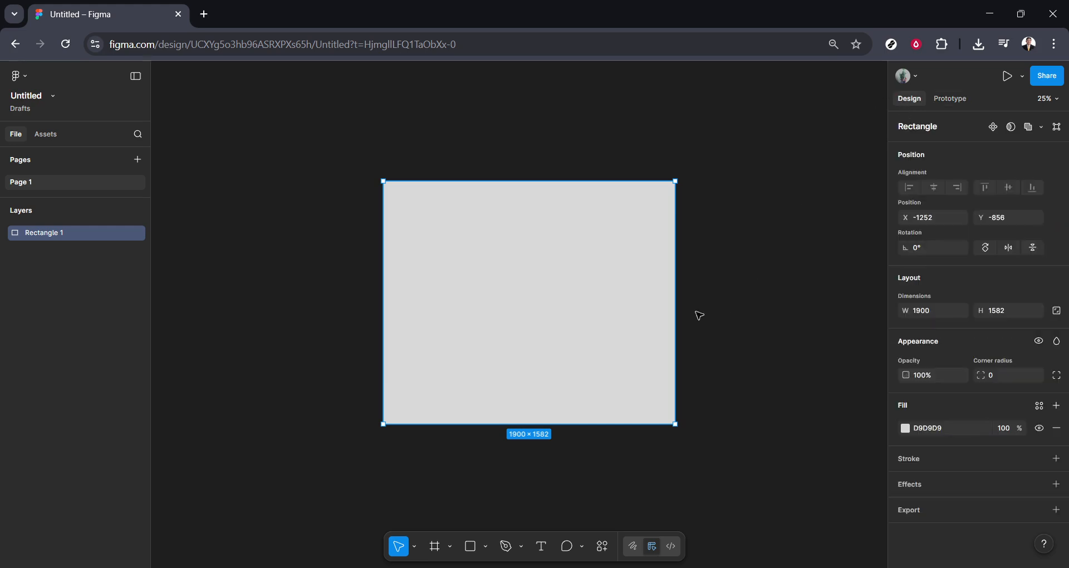
click(1056, 459)
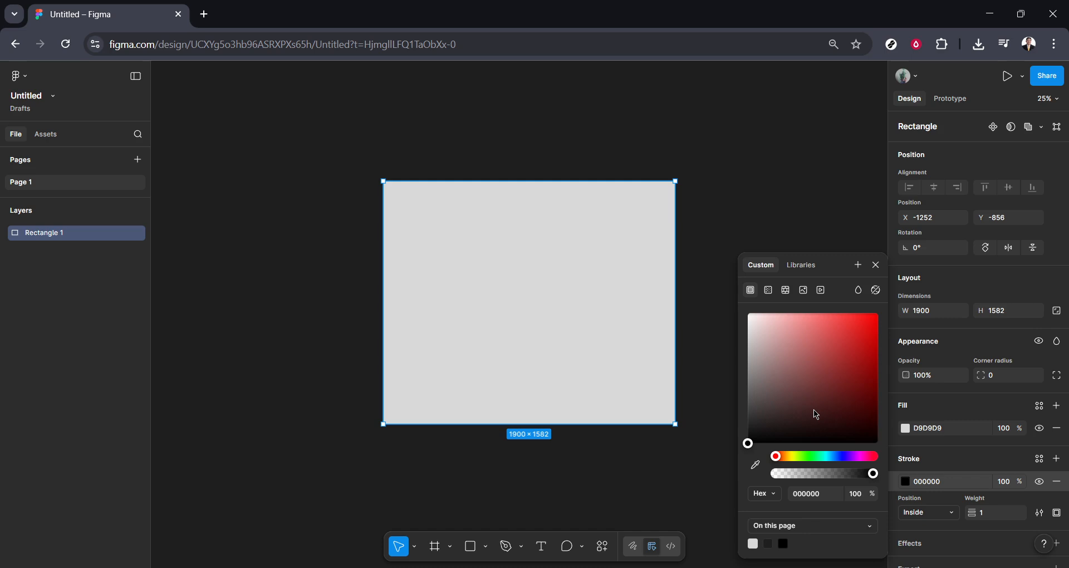
click(988, 514)
text(50)
key(Return)
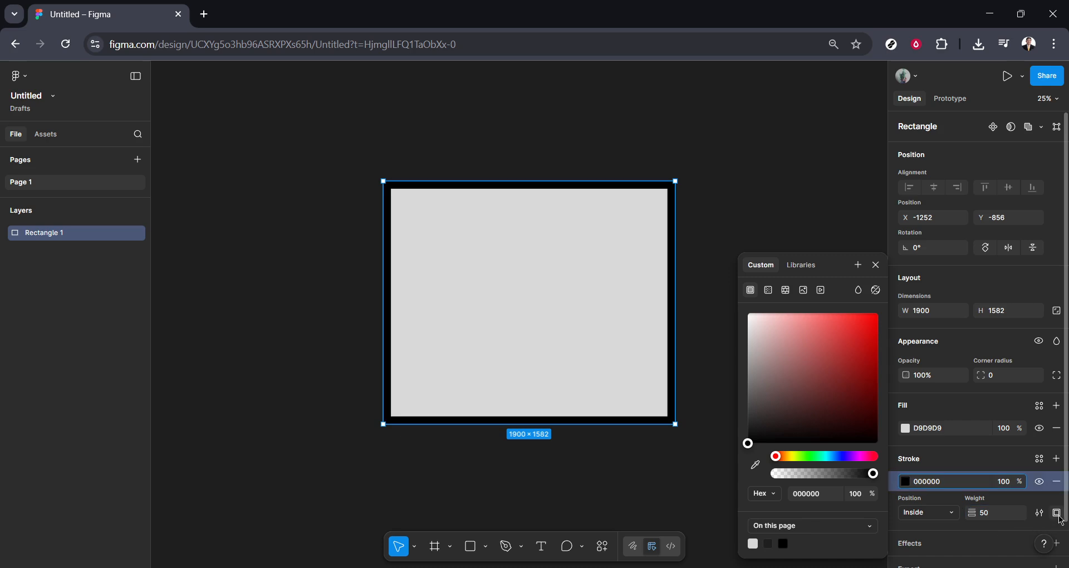
Restrict the rectangle's stroke to its top side only.
click(1040, 513)
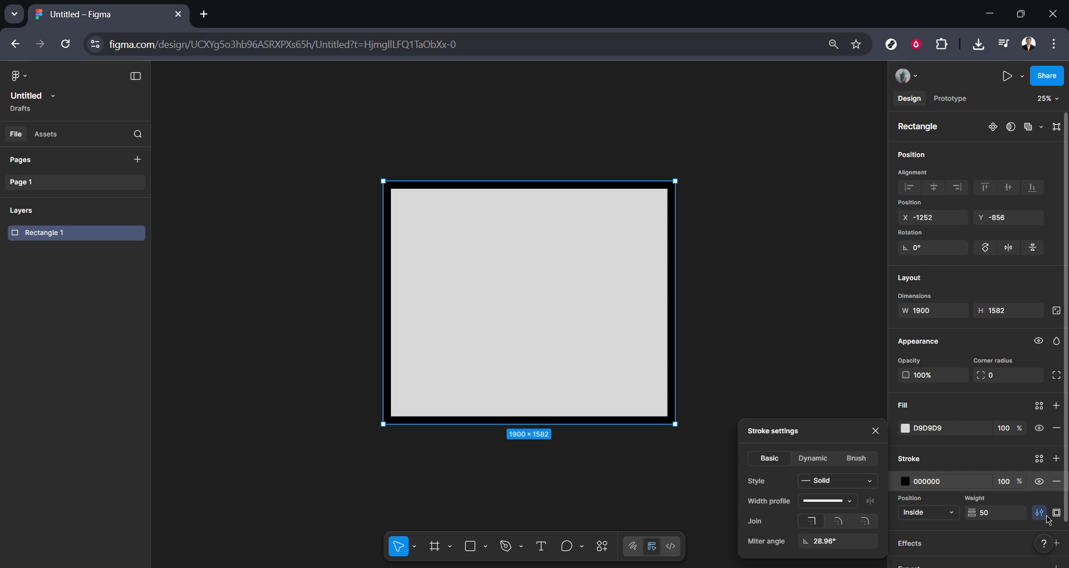
click(1057, 514)
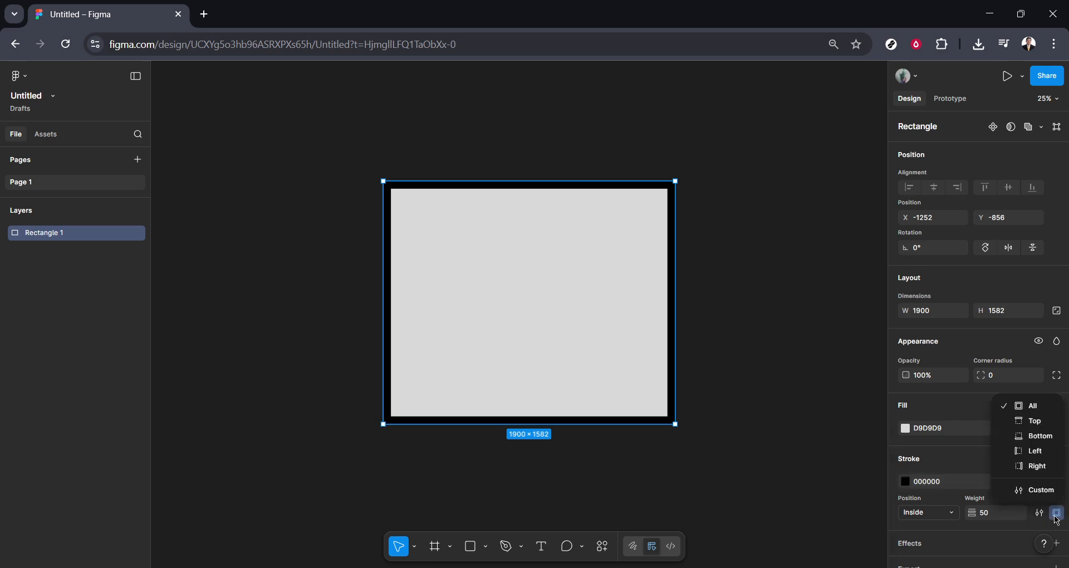
click(1030, 421)
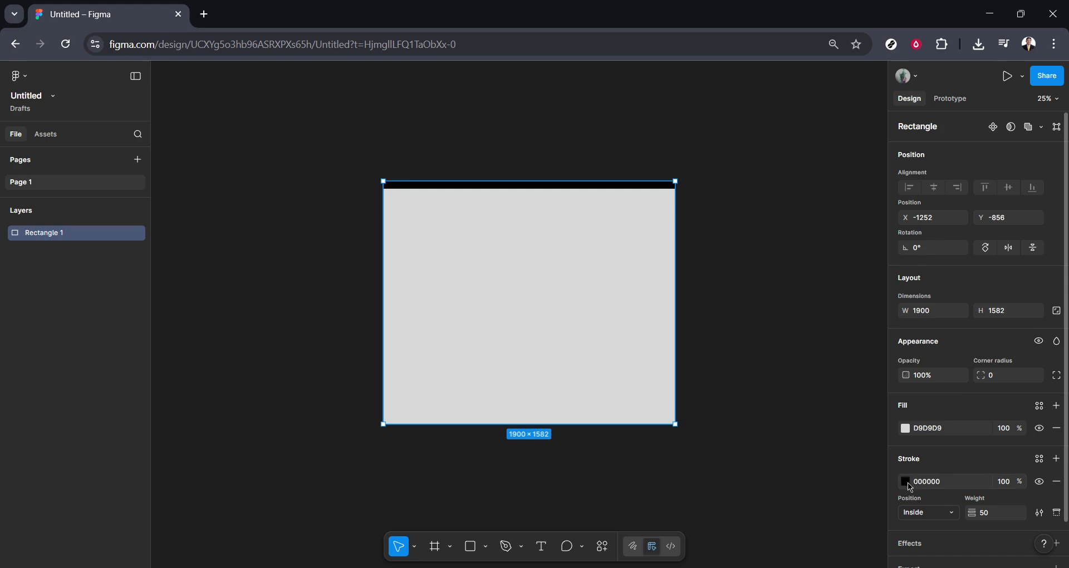
Change the top stroke's colour to red F42222 and set its weight to 70.
click(906, 481)
click(861, 319)
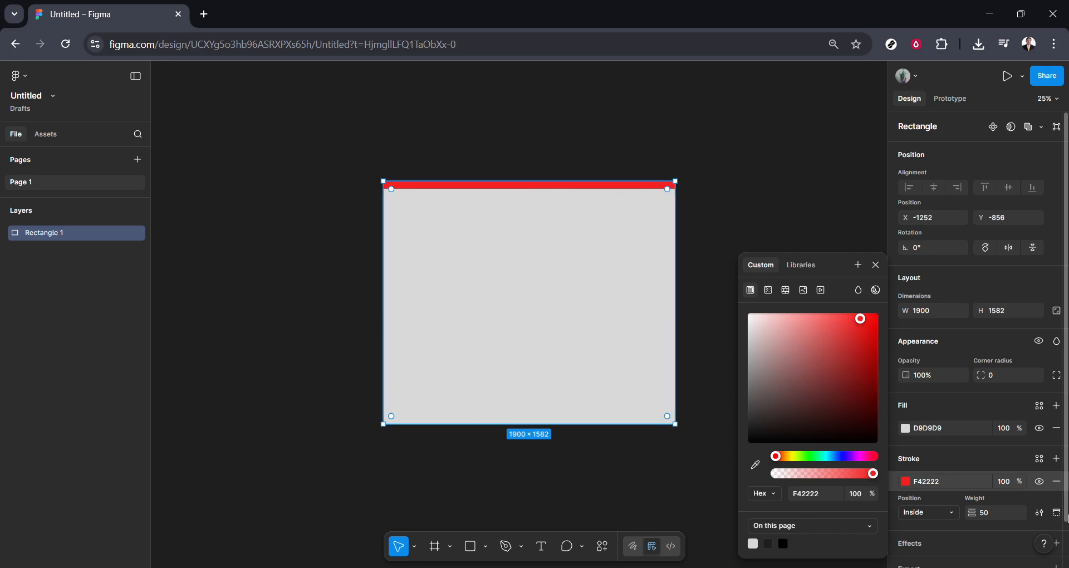
click(996, 518)
text(70)
key(Return)
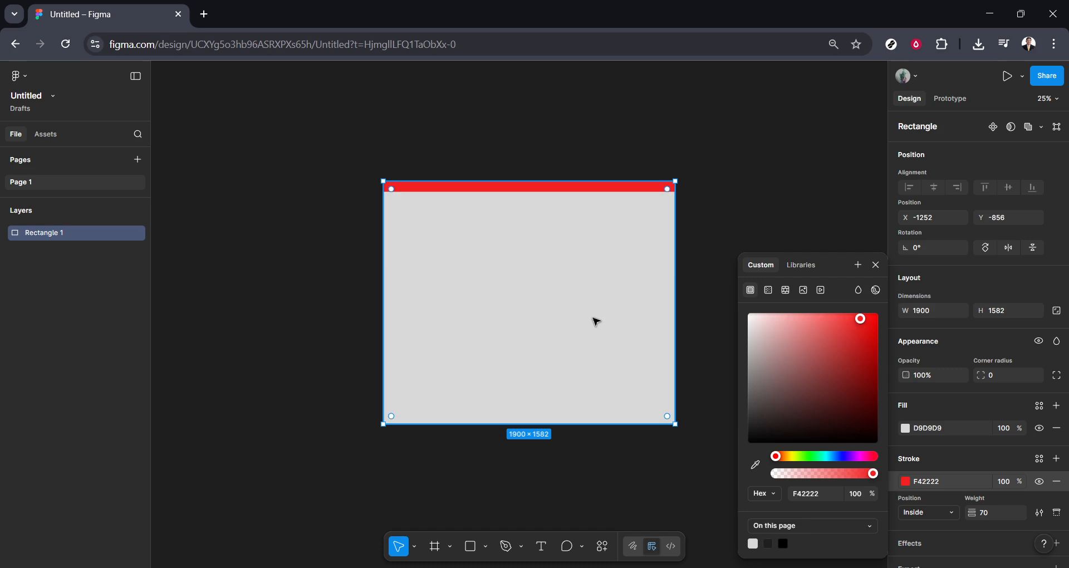
Duplicate the red-stroked rectangle in place and switch the copy's stroke to the bottom side.
key(ctrl+d)
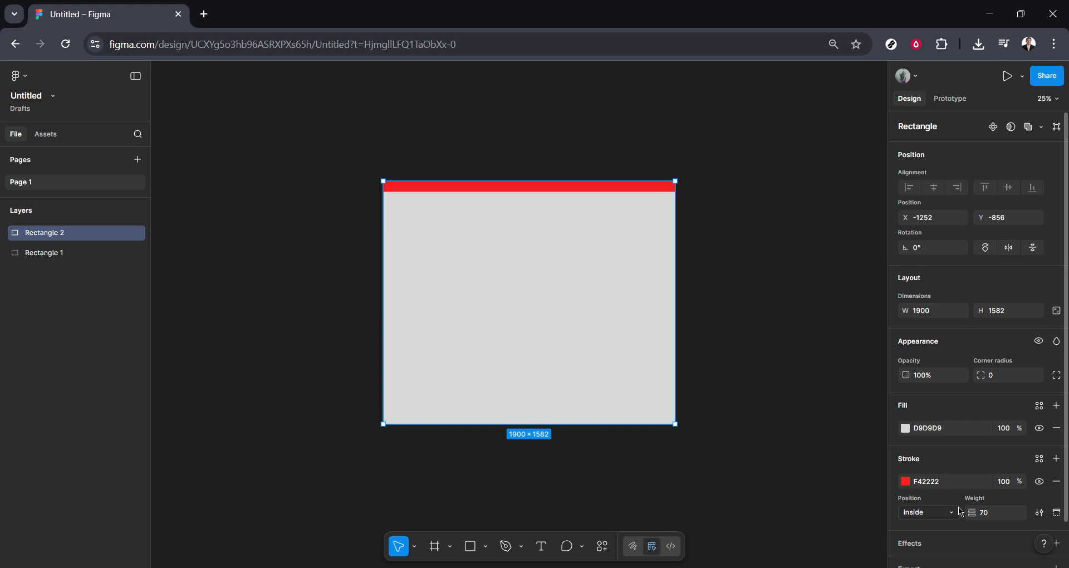
click(1057, 514)
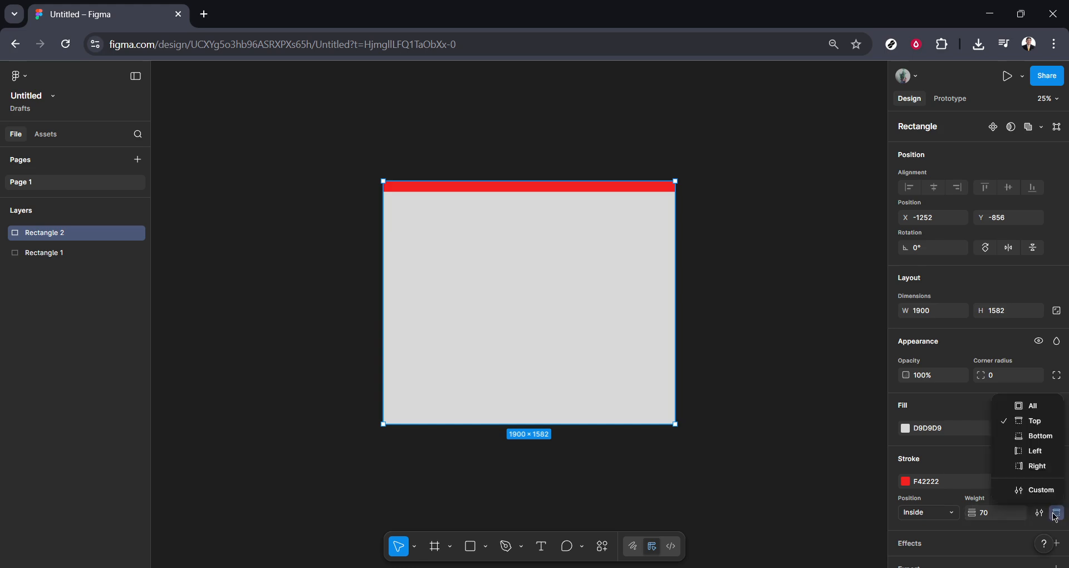
click(1049, 438)
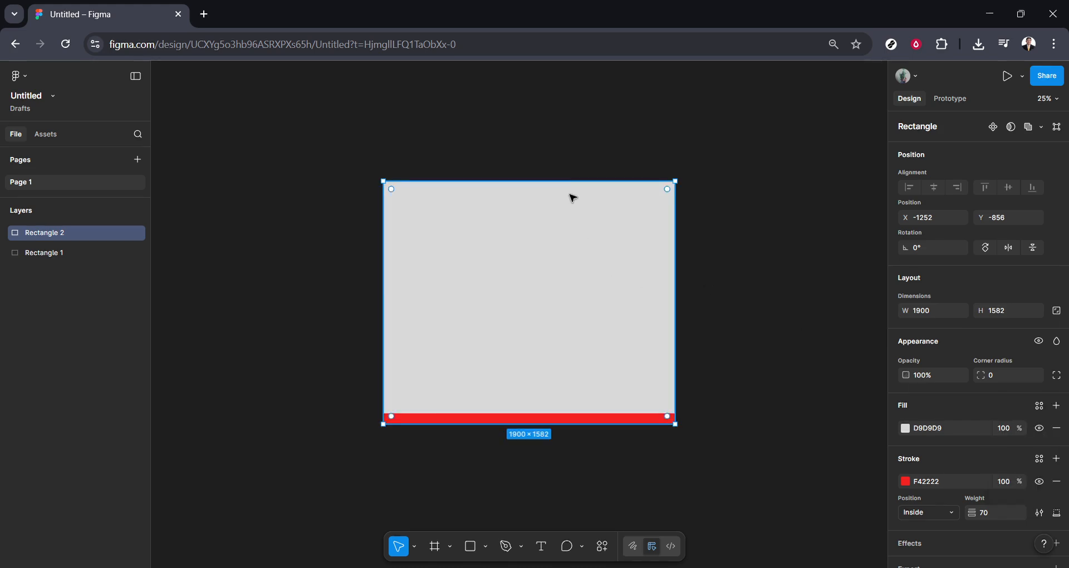
Lower the copy's top edge to a height of about 1513, exposing the red stroke, and recolour its bottom stroke blue 223EF4.
drag(565, 182, 569, 192)
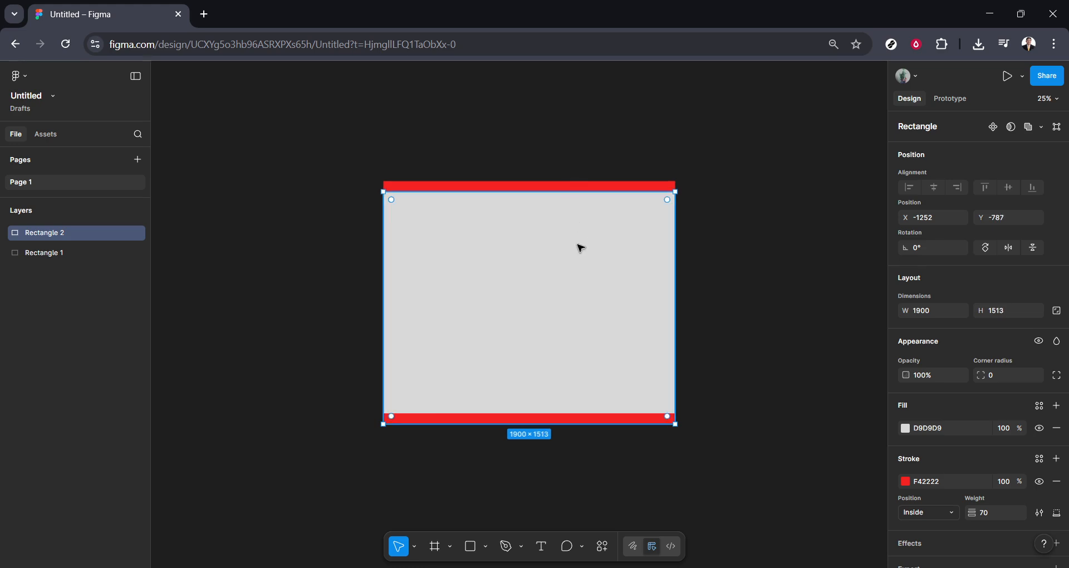
click(905, 481)
click(839, 459)
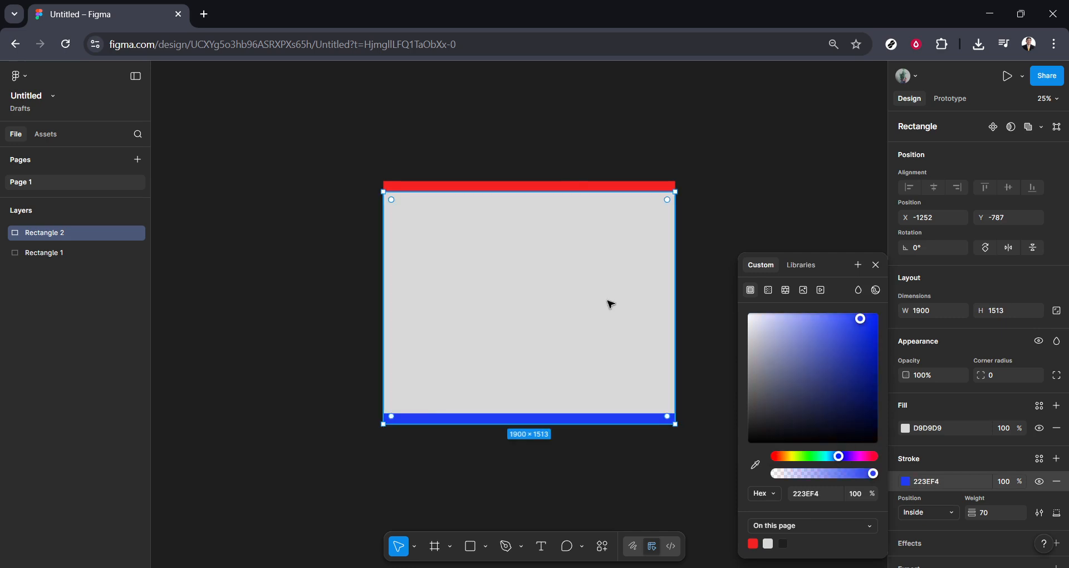
Duplicate the blue-stroked rectangle, align the copy exactly over it, and switch the copy's stroke to the right side.
key(ctrl+d)
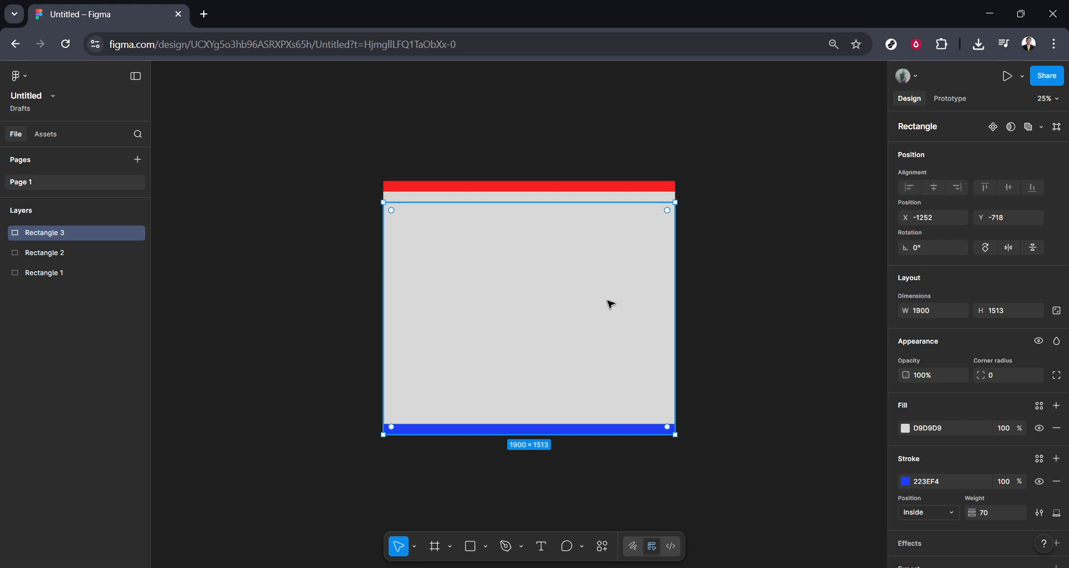
drag(611, 333, 609, 318)
click(1056, 512)
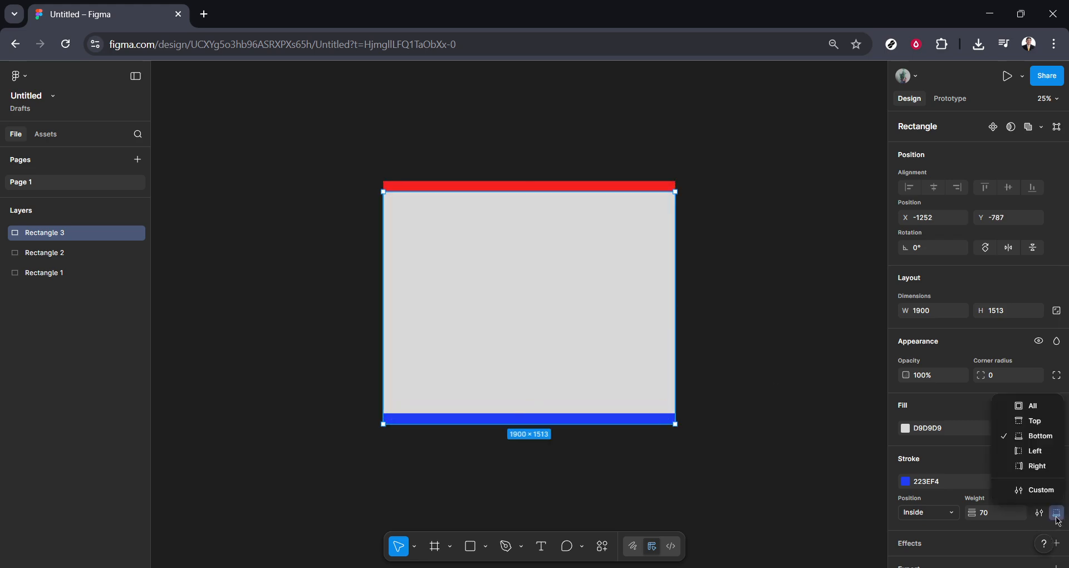
click(1041, 465)
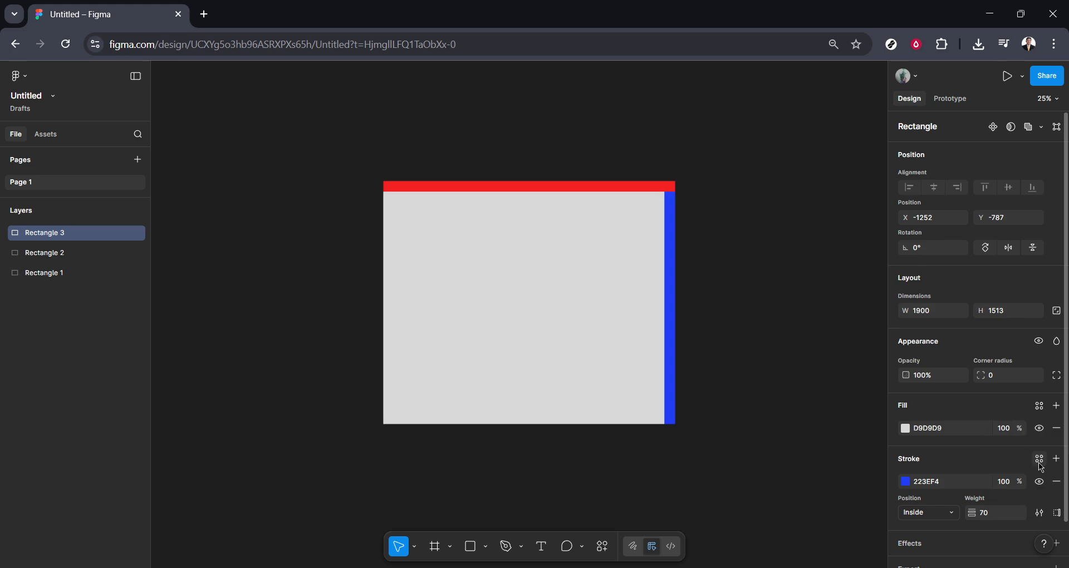
Recolour the right stroke yellow DFF422 and raise that rectangle's bottom edge to a height of about 1439, uncovering the blue stroke.
click(906, 481)
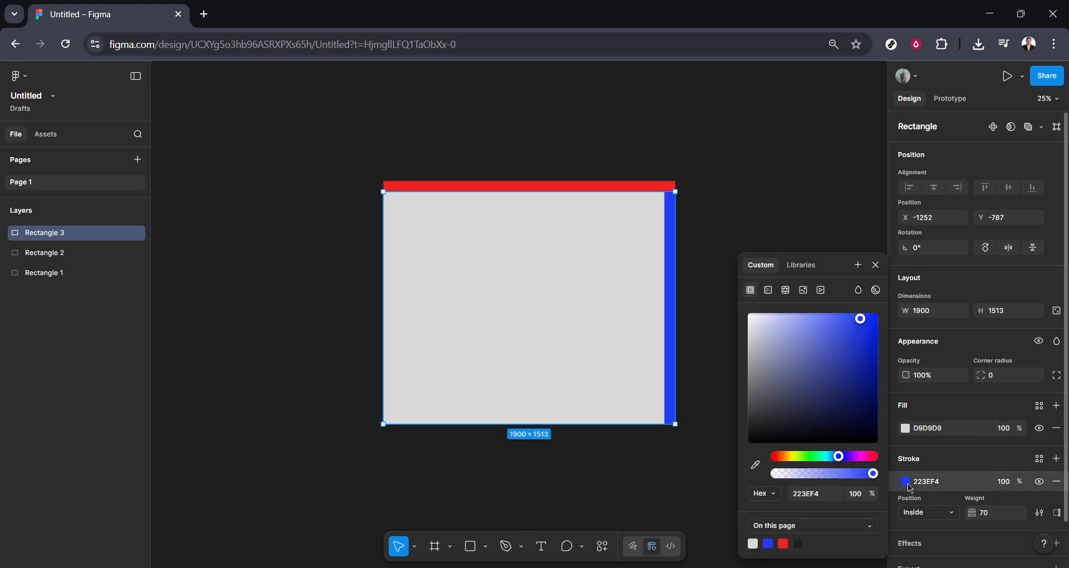
click(794, 456)
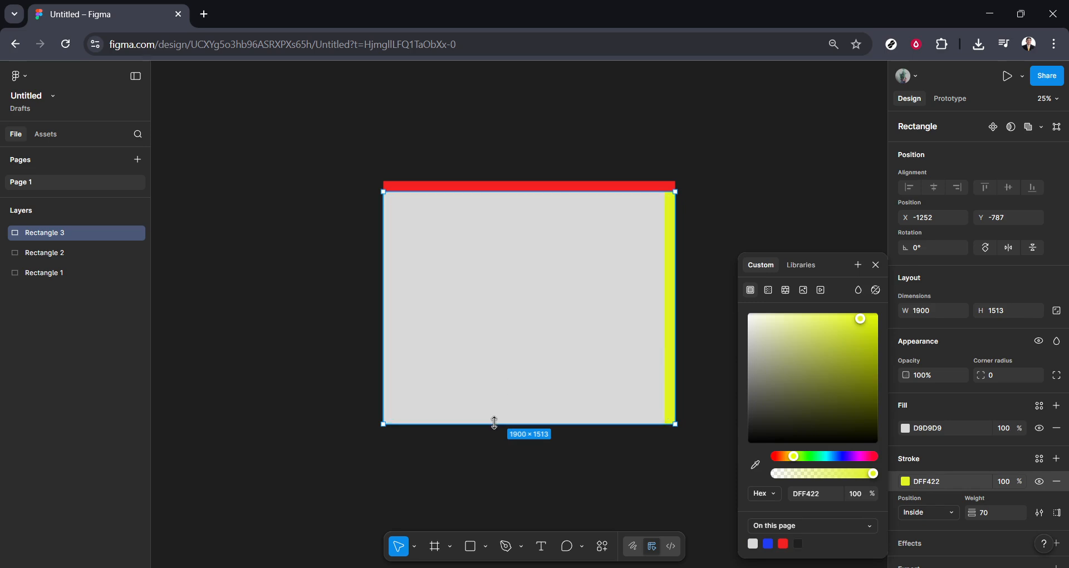
drag(495, 423, 495, 413)
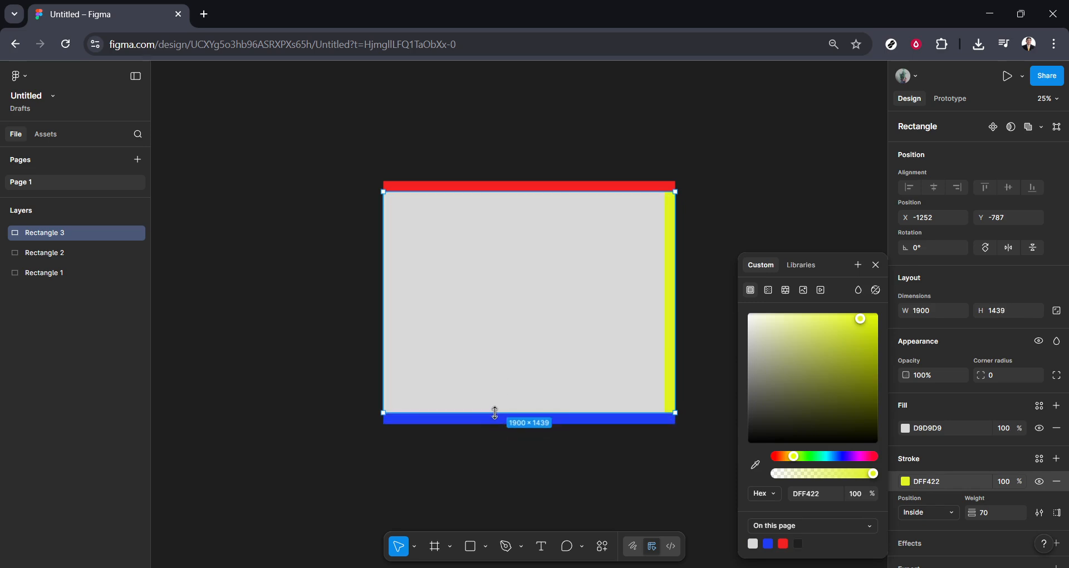
click(724, 232)
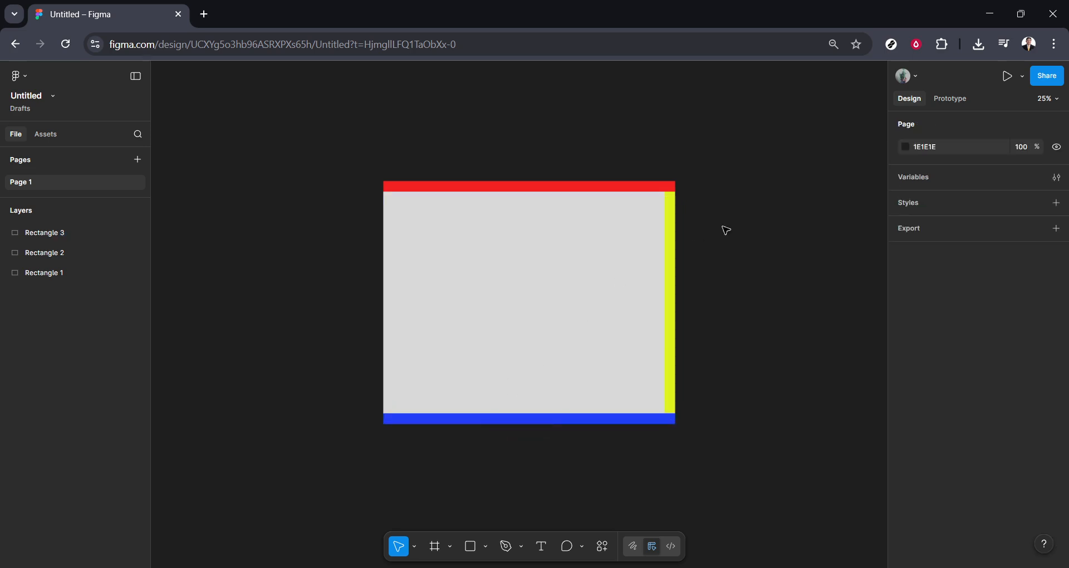
Duplicate the yellow-stroked rectangle in place and recolour the copy's stroke green 31A94B.
click(615, 246)
key(ctrl+d)
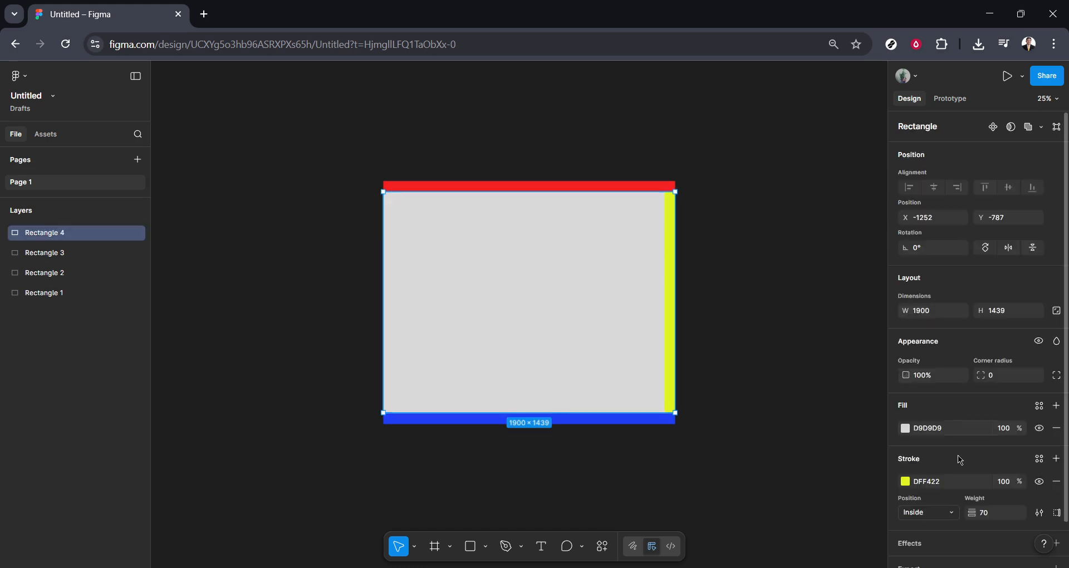
click(906, 483)
click(812, 457)
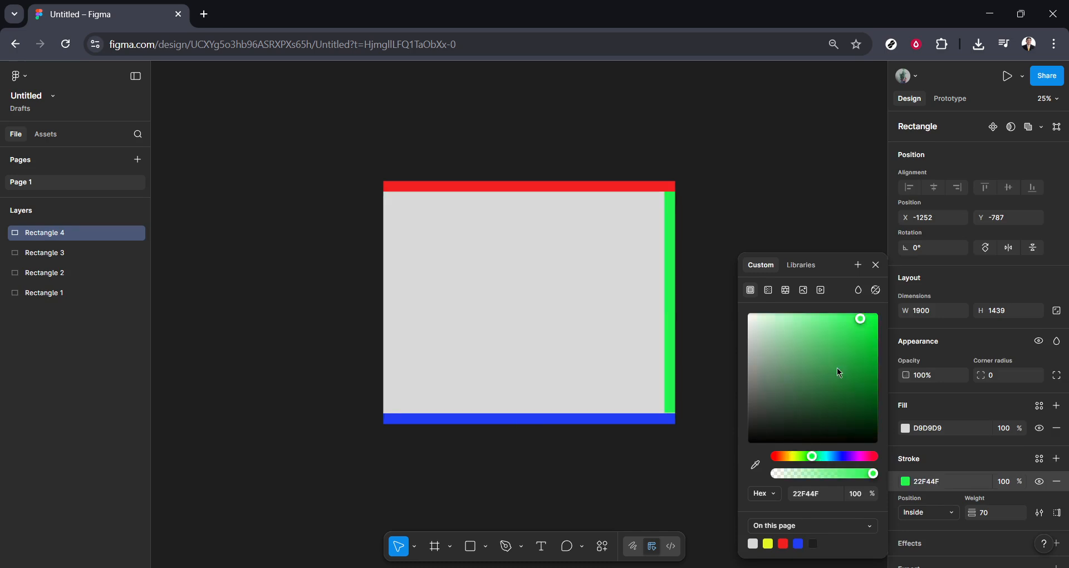
click(841, 357)
Switch the green stroke to the left side and narrow that rectangle from its right edge to about 1819 wide, uncovering the yellow stroke.
click(1039, 514)
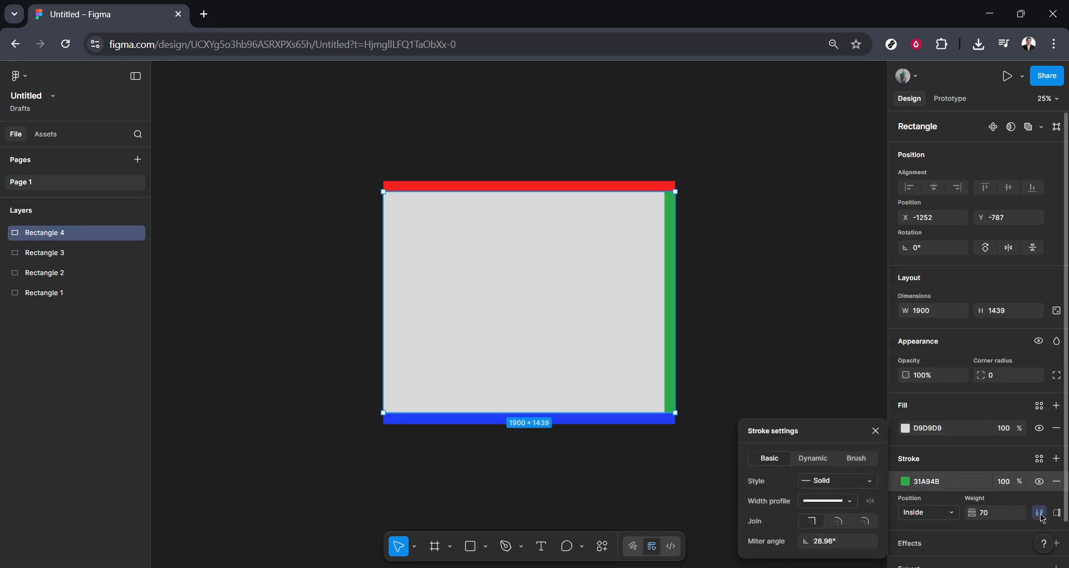
click(1057, 513)
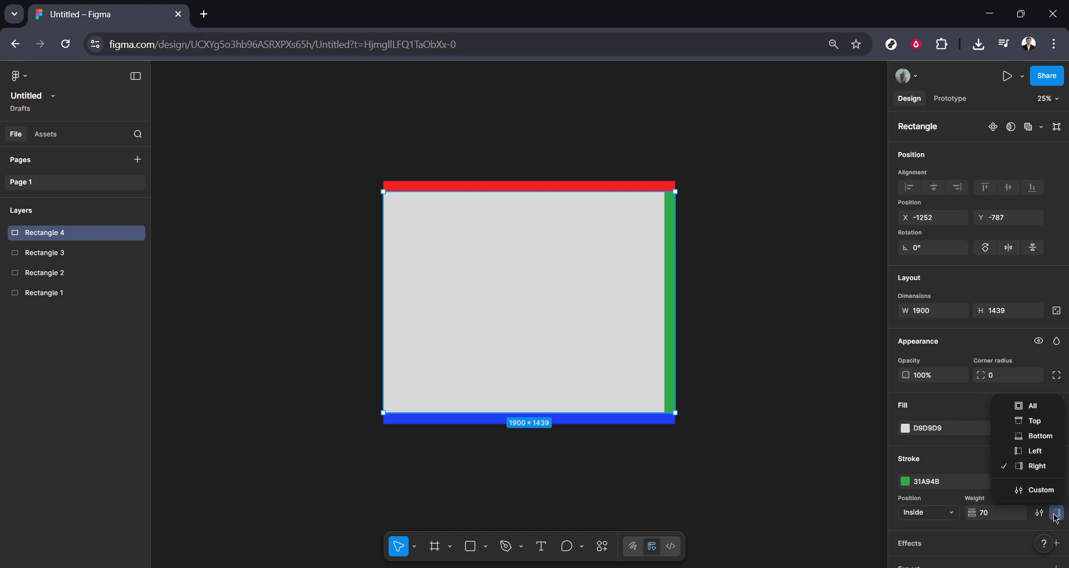
click(1025, 451)
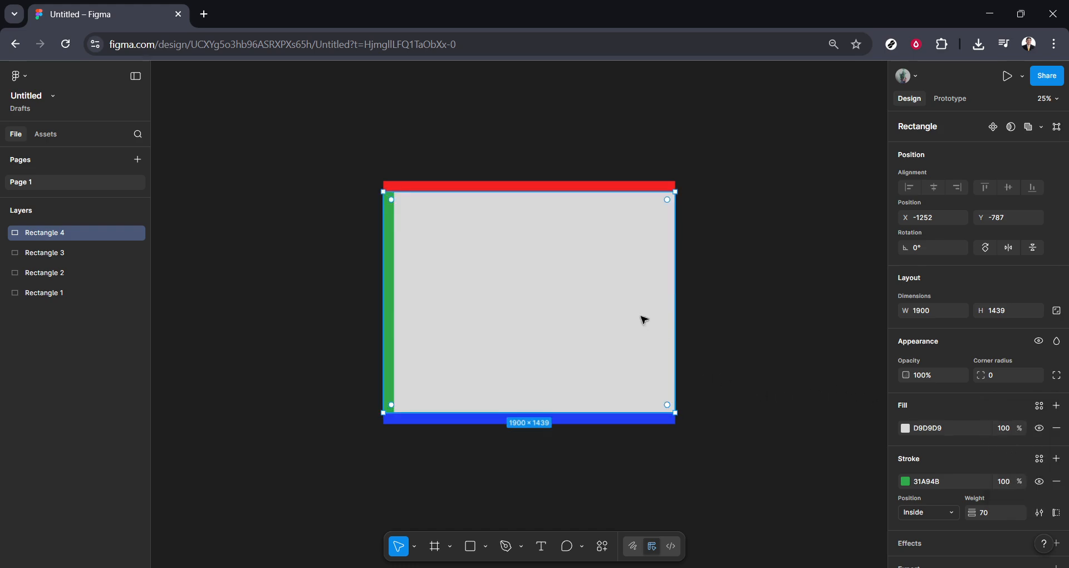
drag(677, 300, 662, 299)
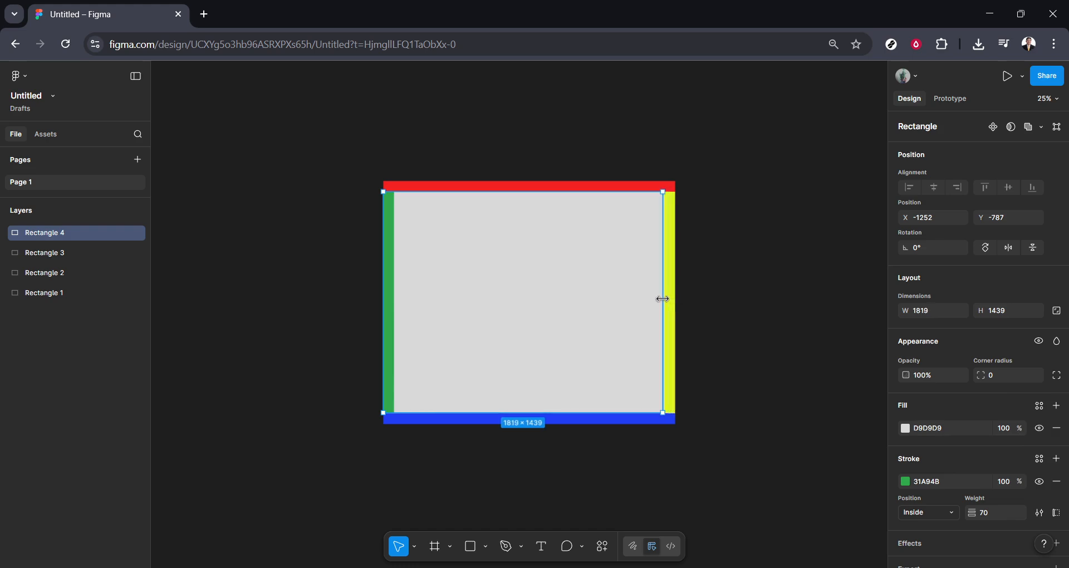
click(755, 299)
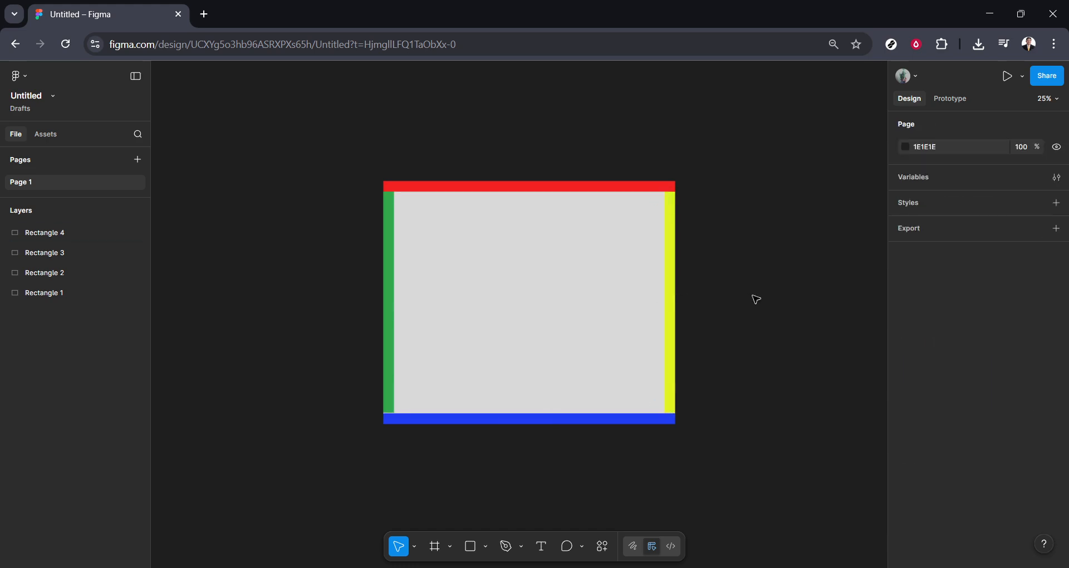
scroll(763, 310, up, 3)
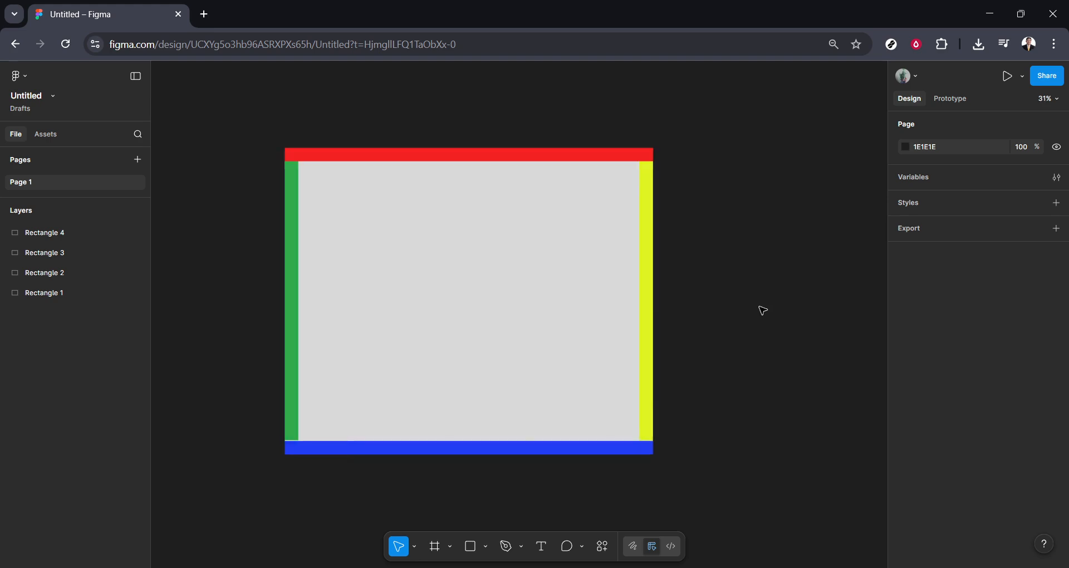
scroll(763, 311, down, 1)
scroll(224, 299, up, 1)
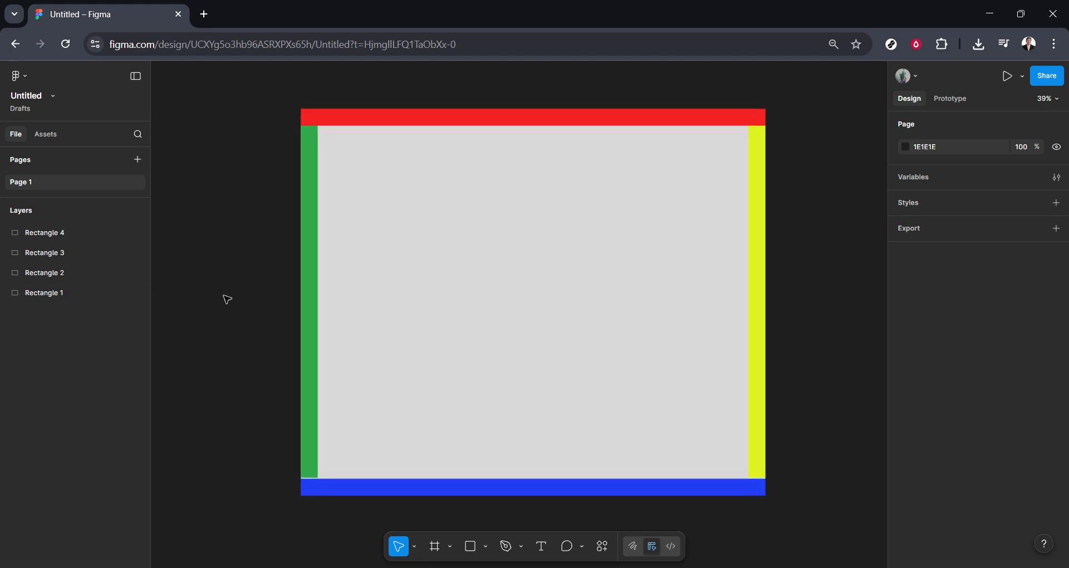